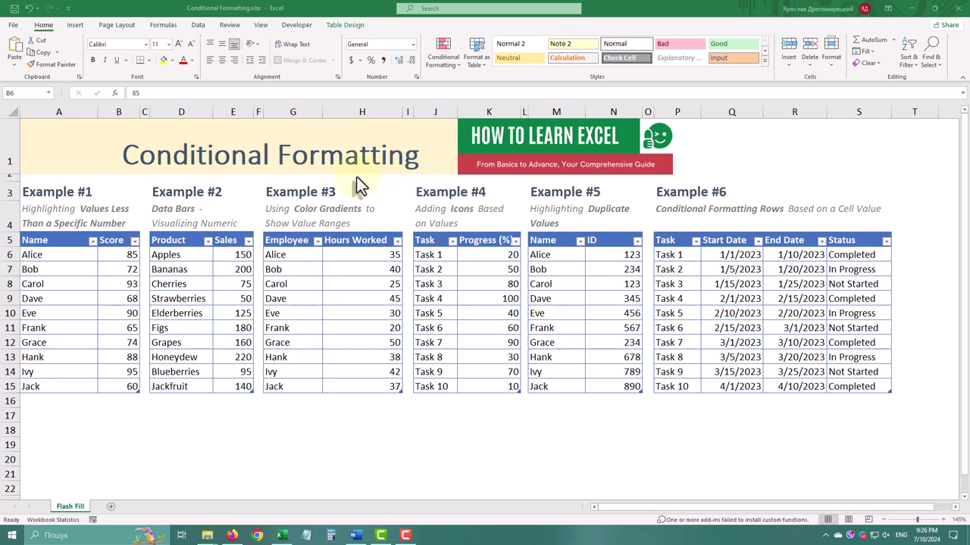
- Browse the Conditional Formatting menu options, then dismiss it without applying a rule
{"action": "left_click", "coordinate": [447, 62]}
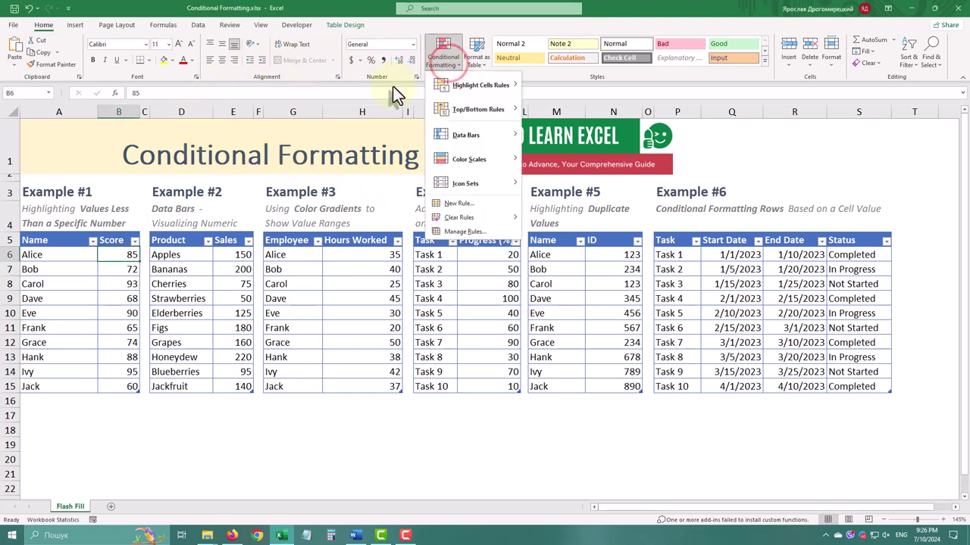
{"action": "mouse_move", "coordinate": [455, 87]}
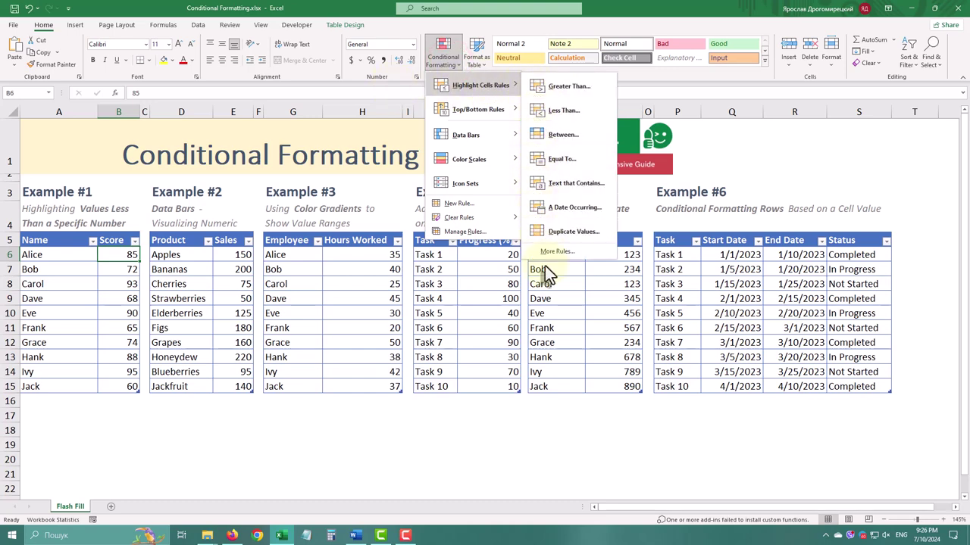
{"action": "mouse_move", "coordinate": [498, 114]}
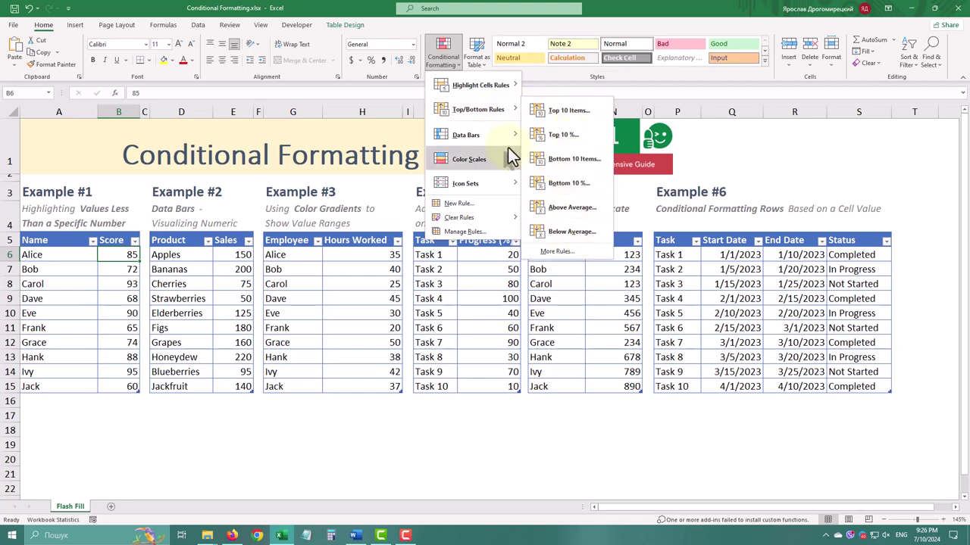
{"action": "mouse_move", "coordinate": [495, 135]}
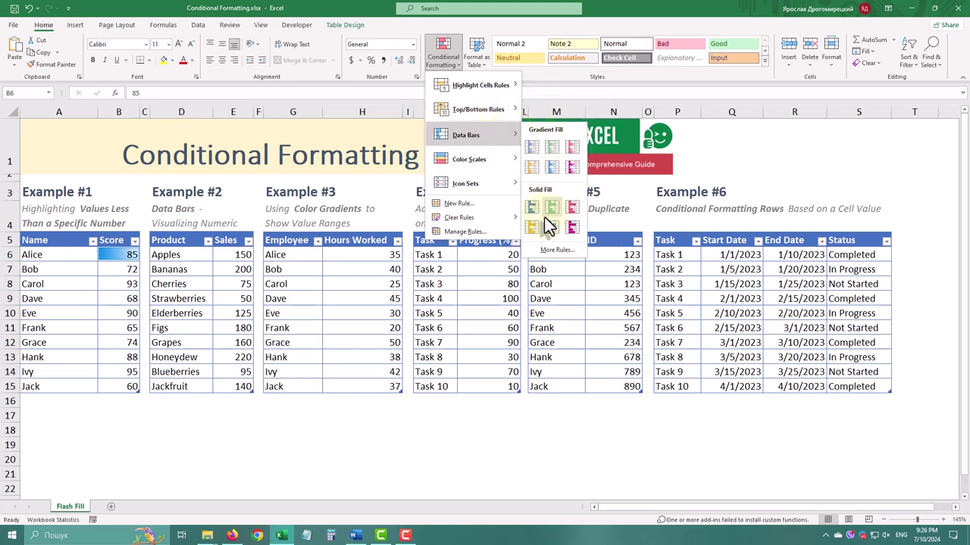
{"action": "mouse_move", "coordinate": [491, 158]}
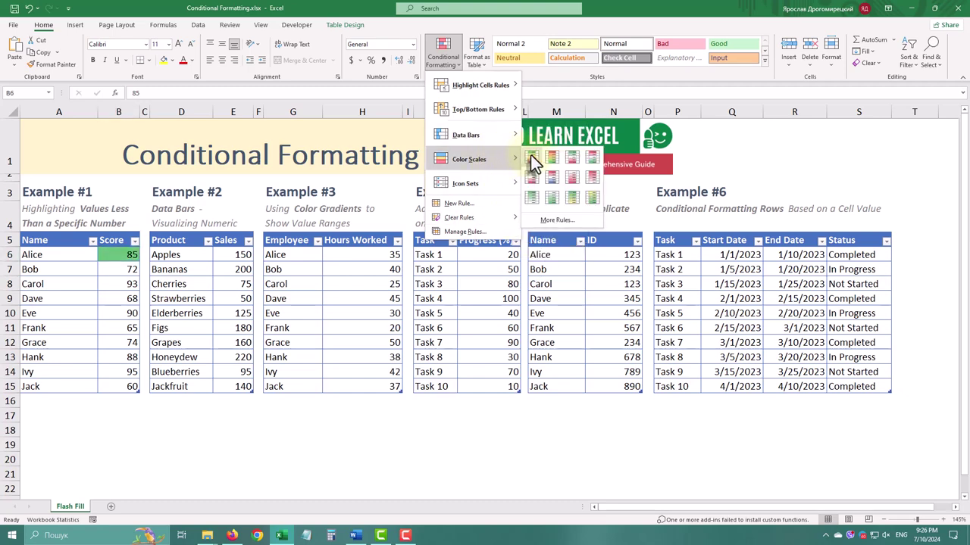
{"action": "mouse_move", "coordinate": [482, 183]}
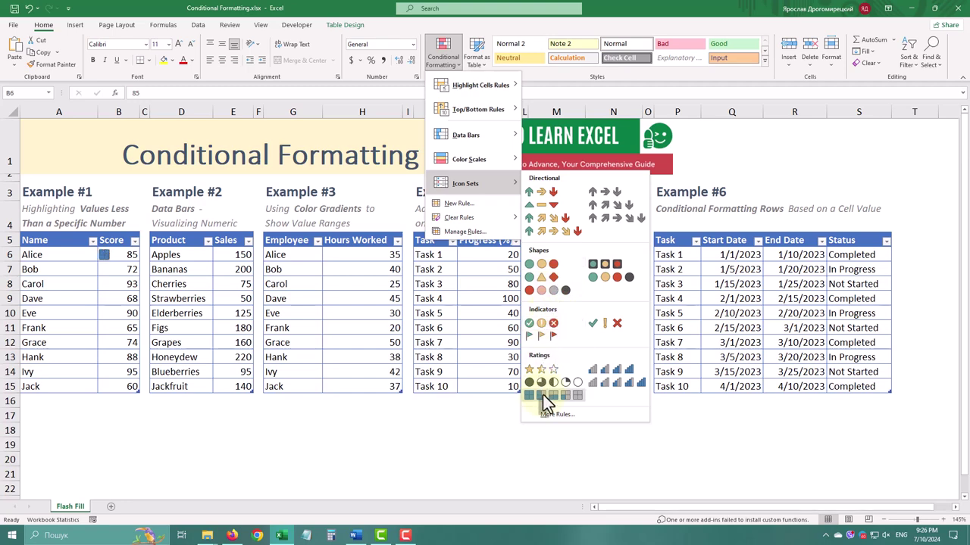
{"action": "left_click", "coordinate": [219, 405]}
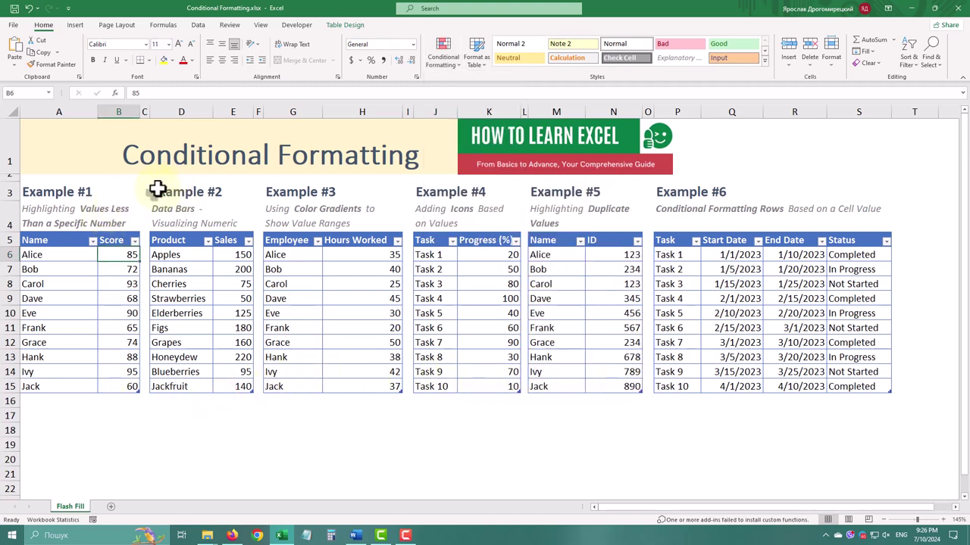
- Highlight Scores in B6:B15 below 70 with Light Red Fill and Dark Red Text
{"action": "left_click", "coordinate": [73, 207]}
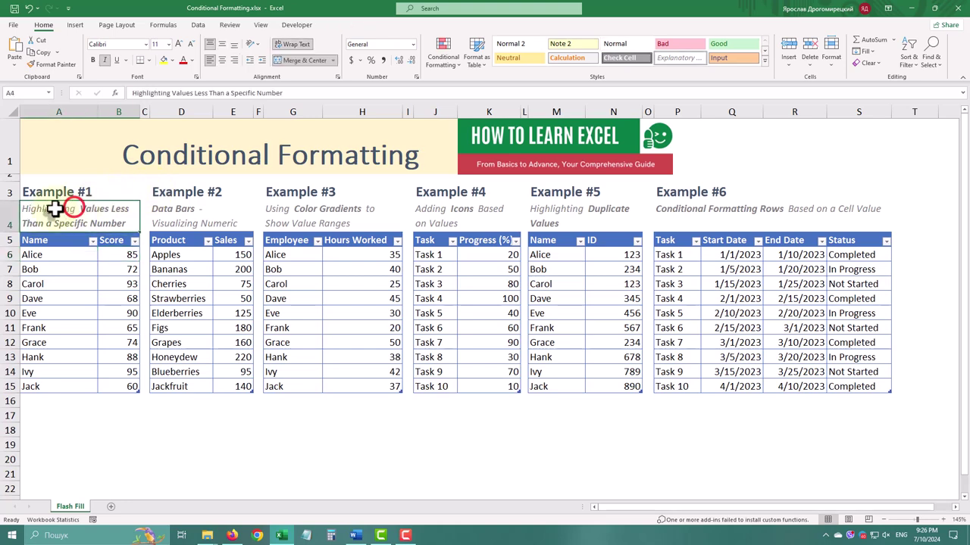
{"action": "left_click", "coordinate": [115, 229]}
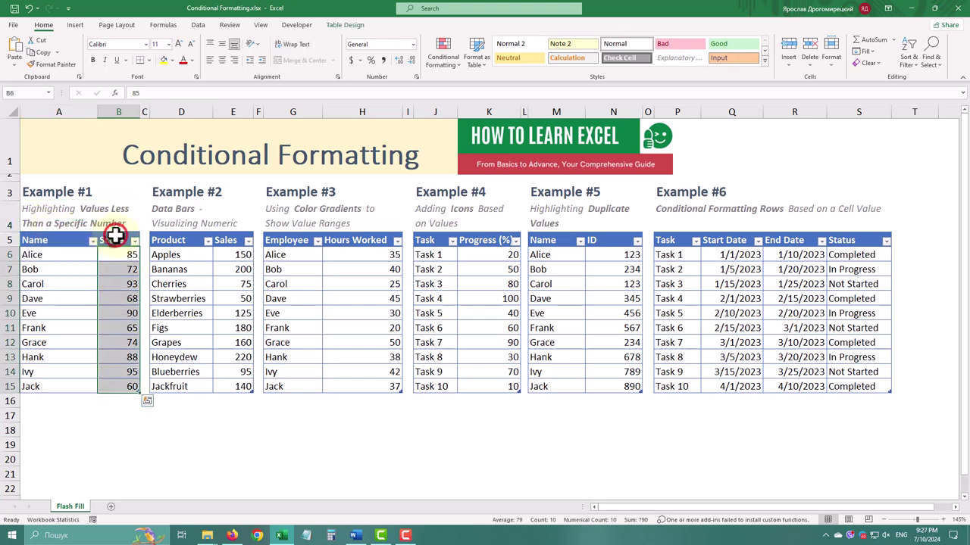
{"action": "left_click", "coordinate": [444, 60]}
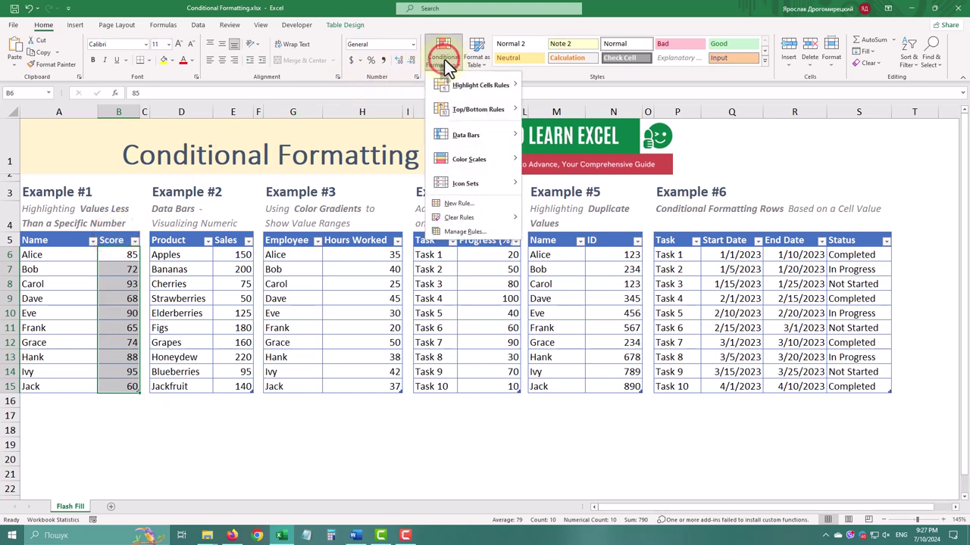
{"action": "mouse_move", "coordinate": [498, 86]}
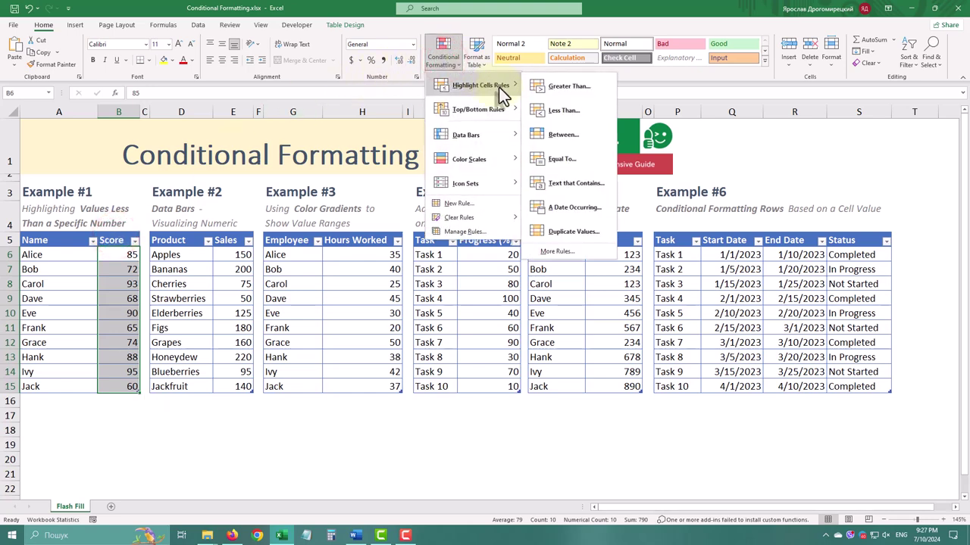
{"action": "left_click", "coordinate": [559, 109]}
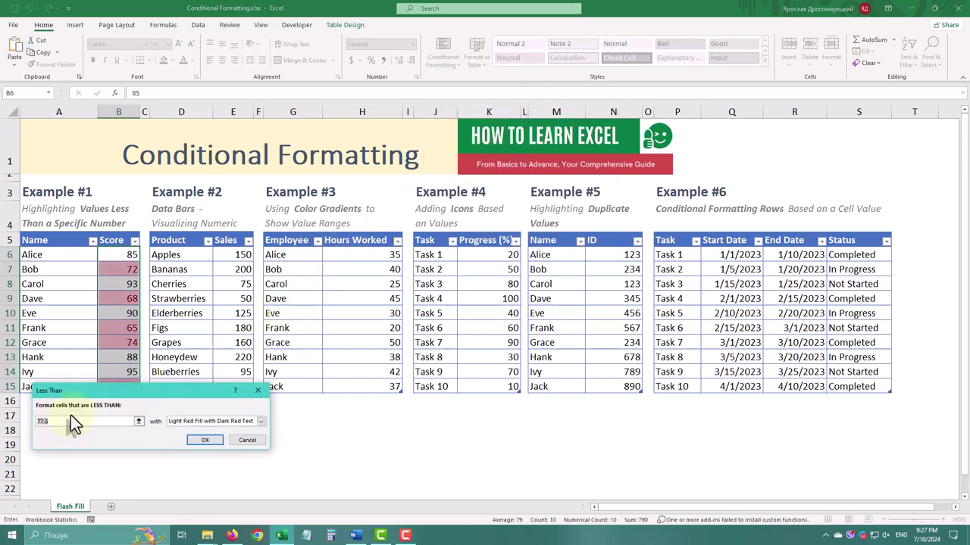
{"action": "type", "text": "70"}
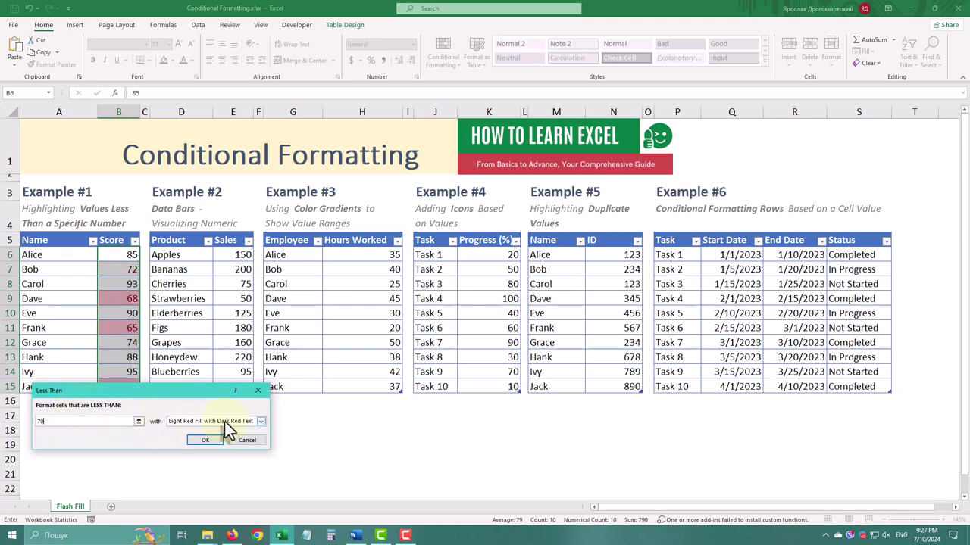
{"action": "left_click", "coordinate": [204, 441]}
{"action": "left_click", "coordinate": [218, 421]}
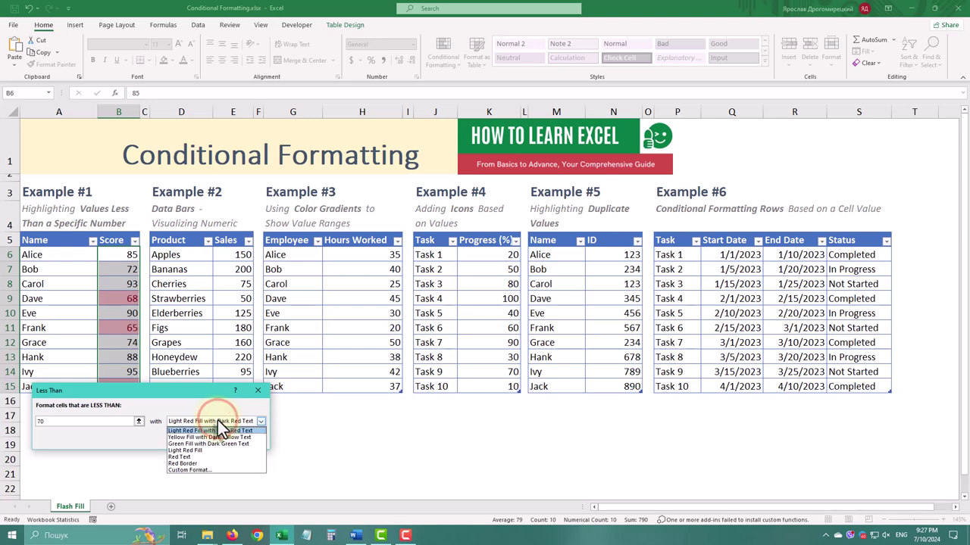
{"action": "left_click", "coordinate": [218, 420]}
{"action": "left_click", "coordinate": [201, 443]}
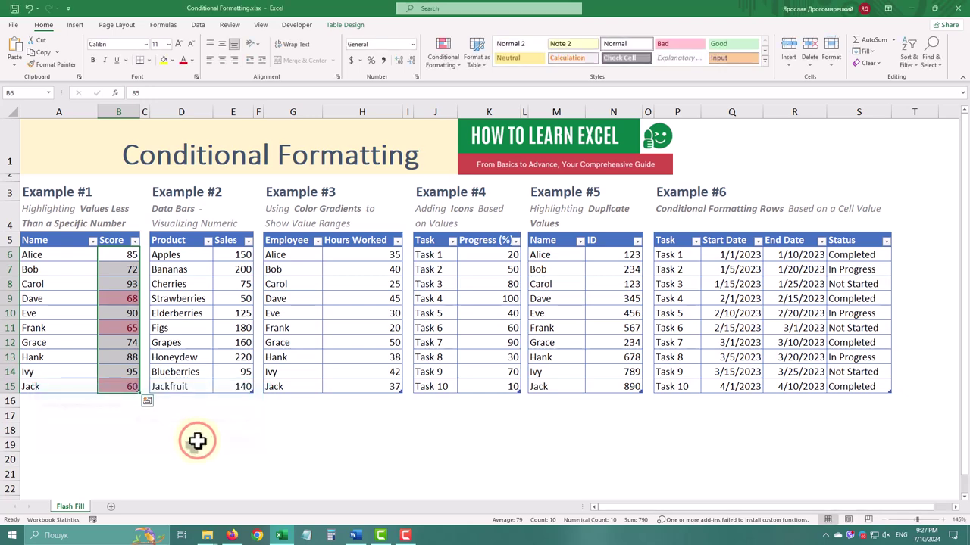
{"action": "left_click", "coordinate": [206, 284]}
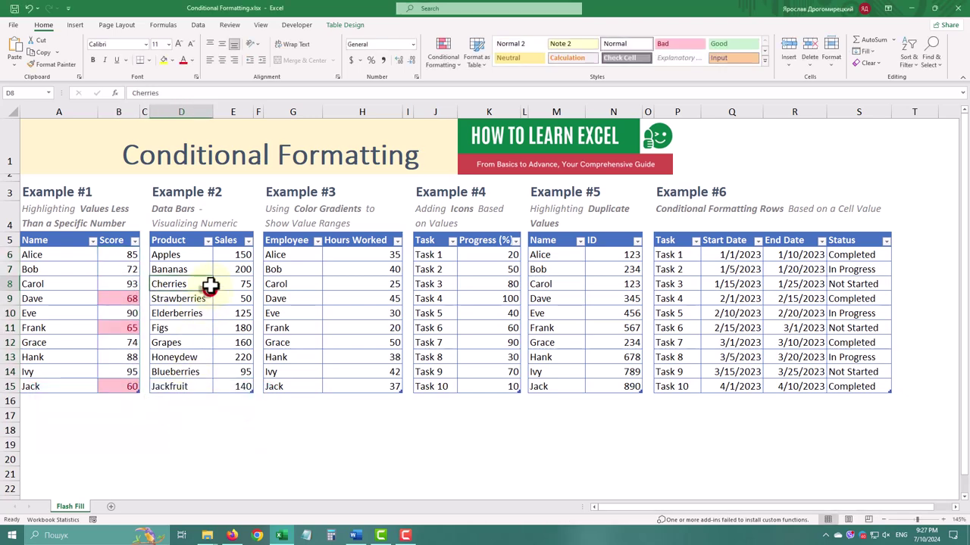
- Apply orange Gradient Fill data bars to the Example #2 Sales values (50 to 220)
{"action": "left_click", "coordinate": [146, 229]}
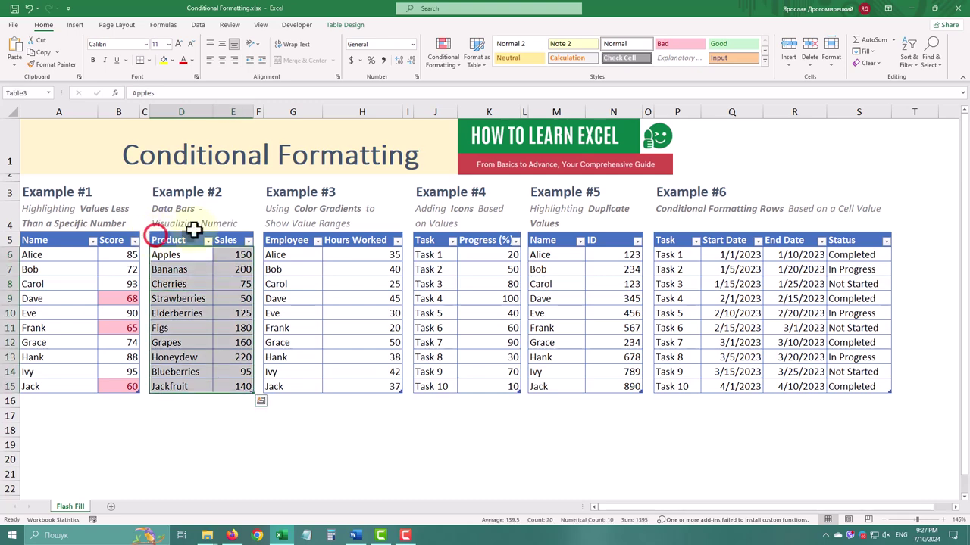
{"action": "left_click", "coordinate": [450, 62]}
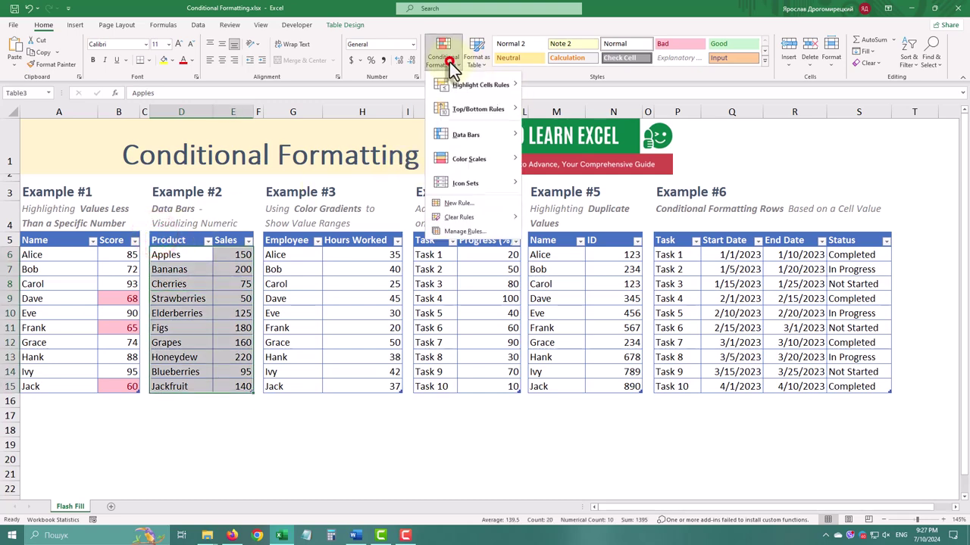
{"action": "mouse_move", "coordinate": [494, 77]}
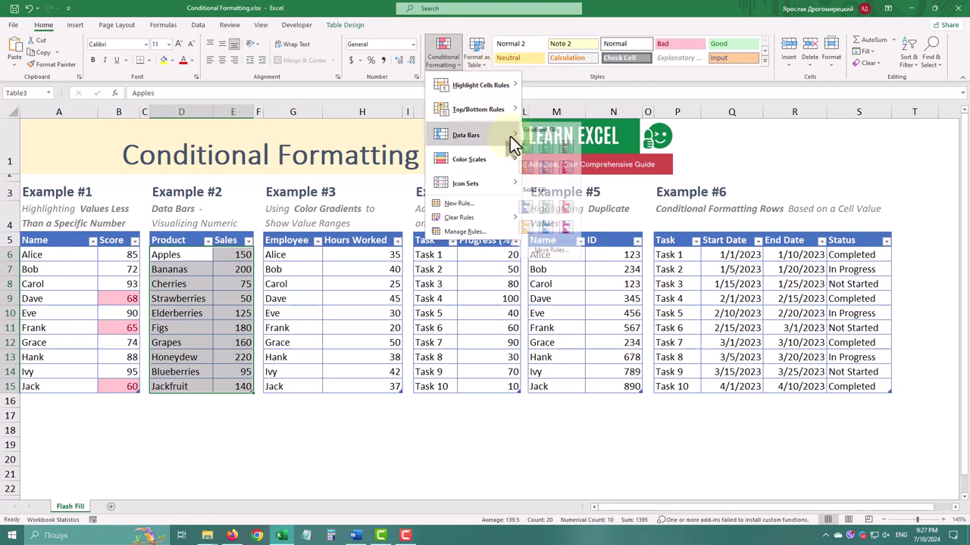
{"action": "left_click", "coordinate": [534, 168]}
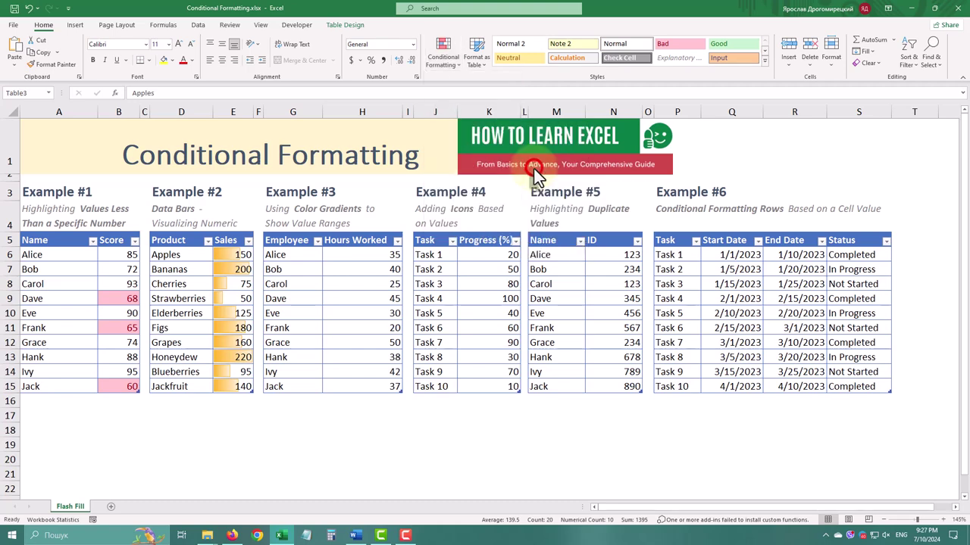
{"action": "left_click", "coordinate": [364, 258]}
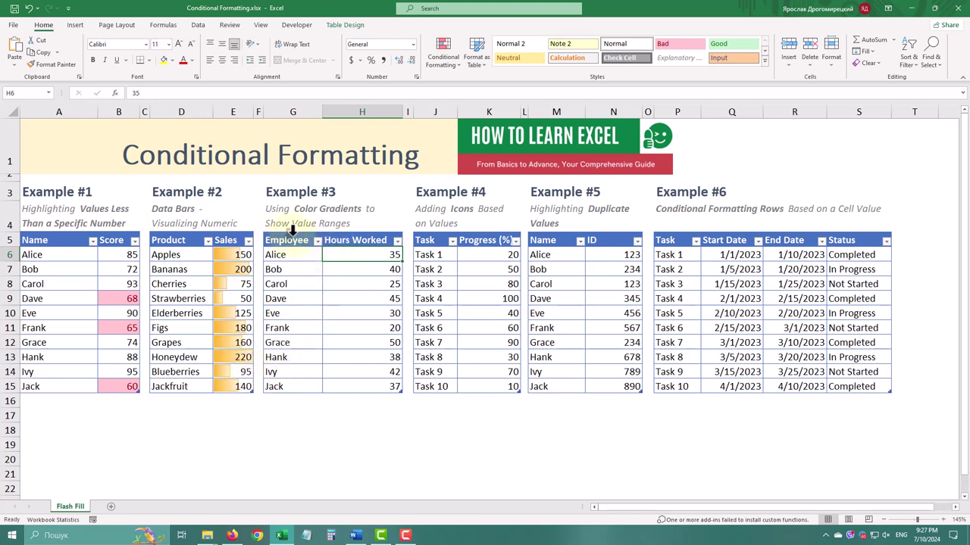
- Apply the Green - White - Red color scale to Hours Worked in H6:H15
{"action": "left_click", "coordinate": [366, 229]}
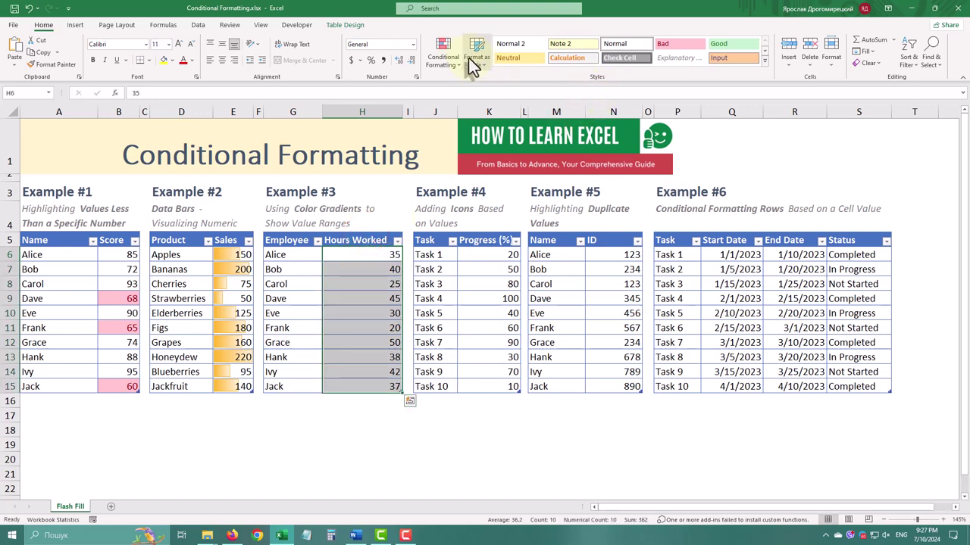
{"action": "left_click", "coordinate": [444, 63]}
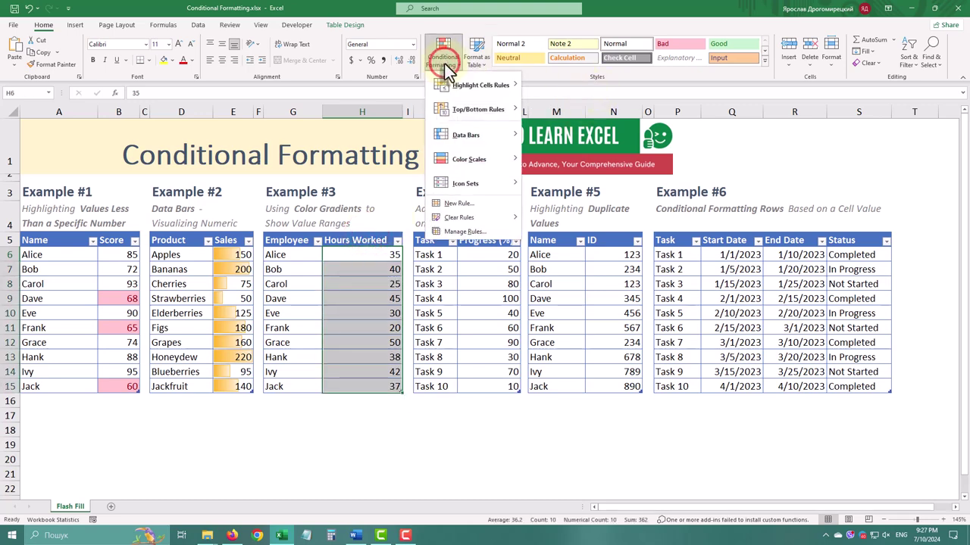
{"action": "mouse_move", "coordinate": [464, 79]}
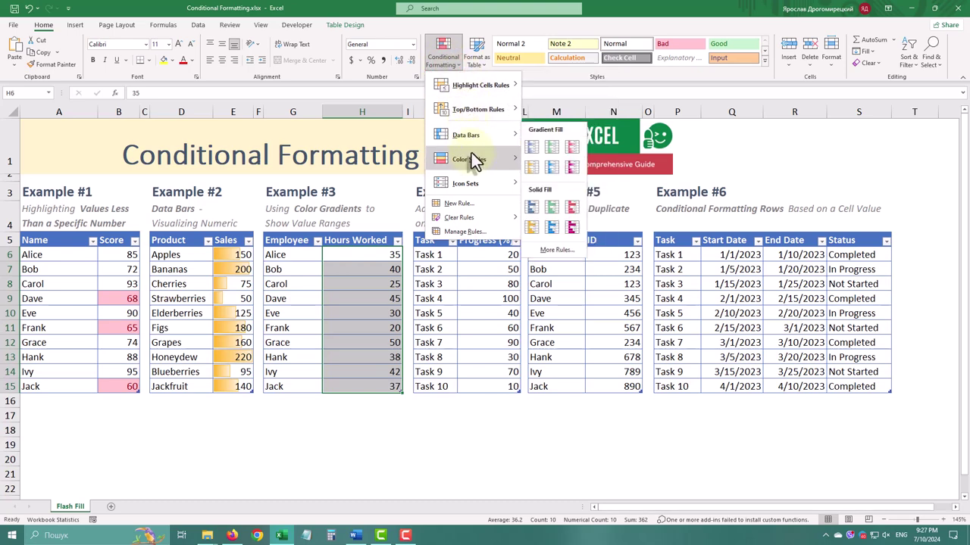
{"action": "mouse_move", "coordinate": [472, 157]}
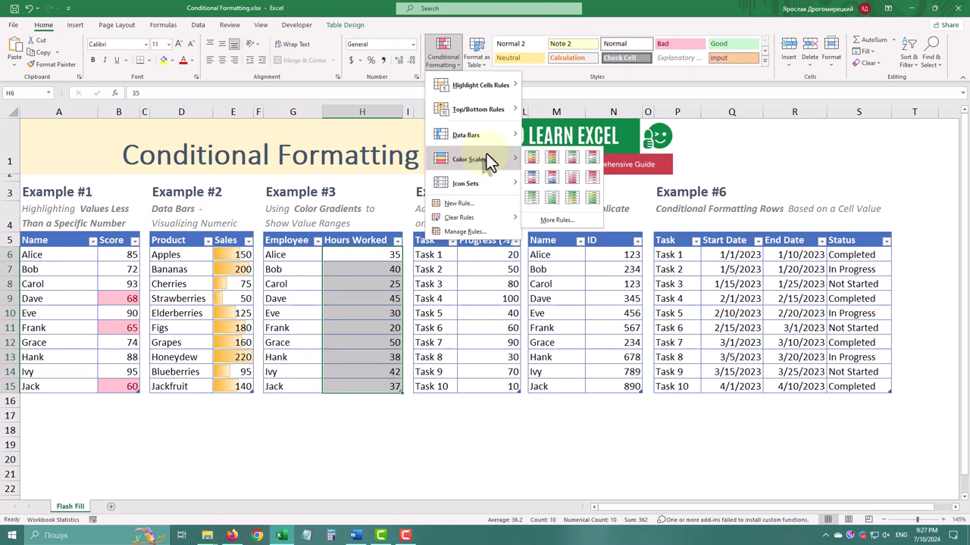
{"action": "left_click", "coordinate": [572, 159]}
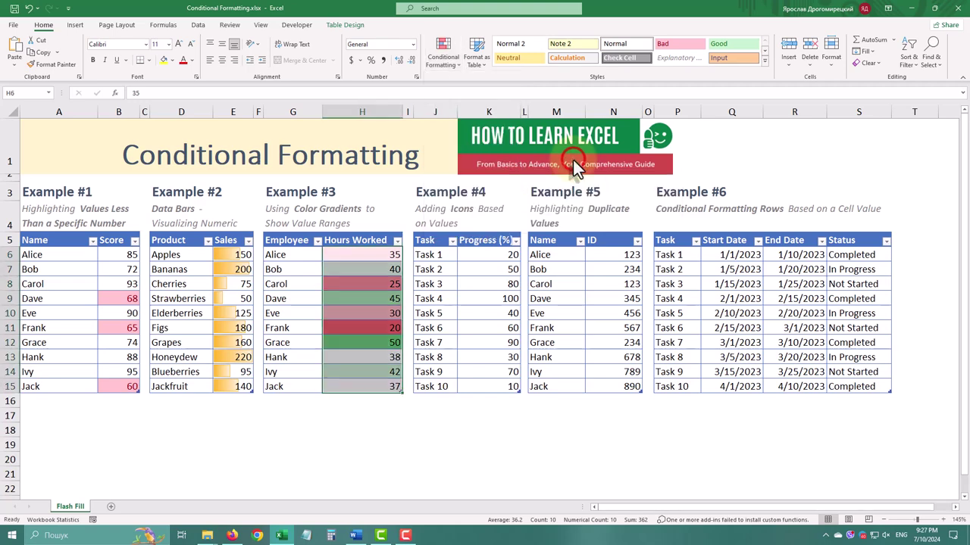
{"action": "left_click", "coordinate": [375, 309]}
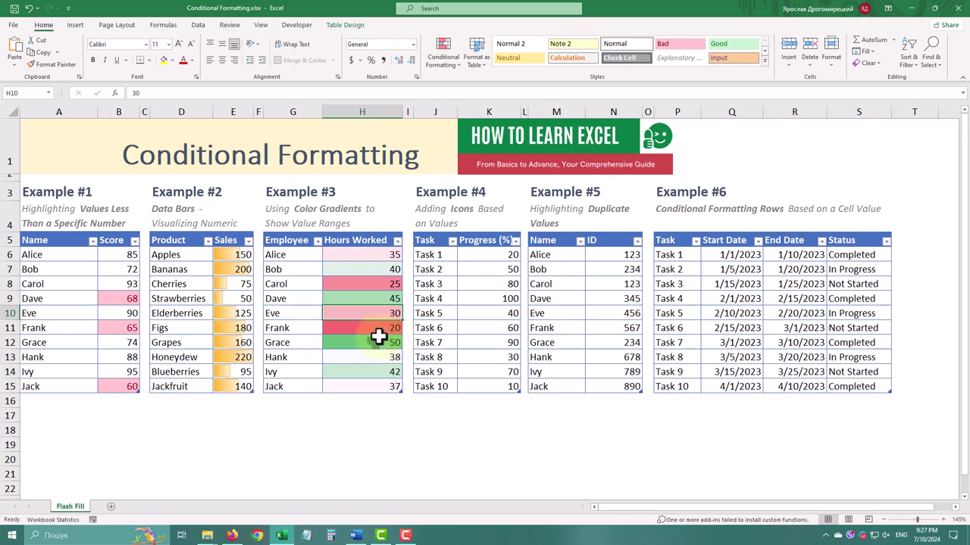
- Add the 3 Signs icon set to the Progress (%) values in K6:K15
{"action": "left_click", "coordinate": [425, 270]}
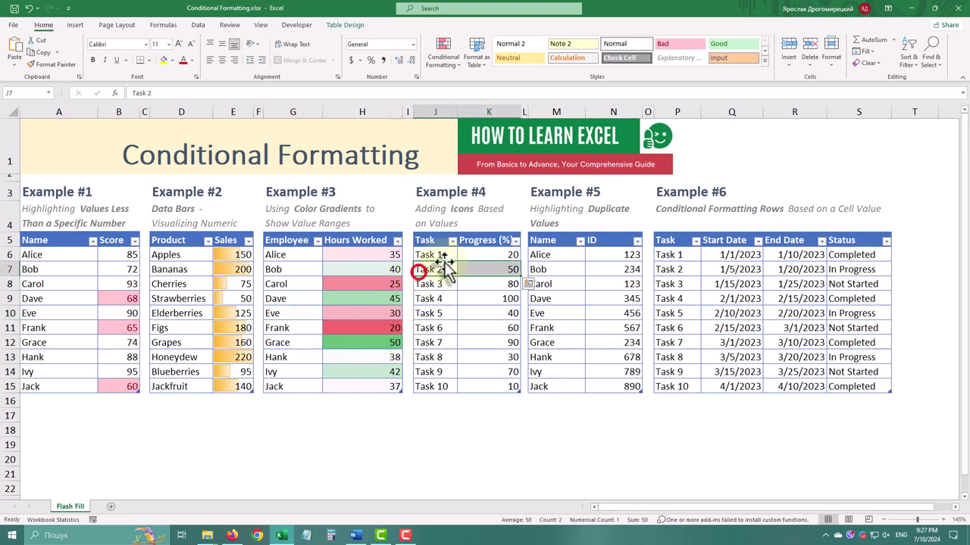
{"action": "left_click", "coordinate": [467, 254]}
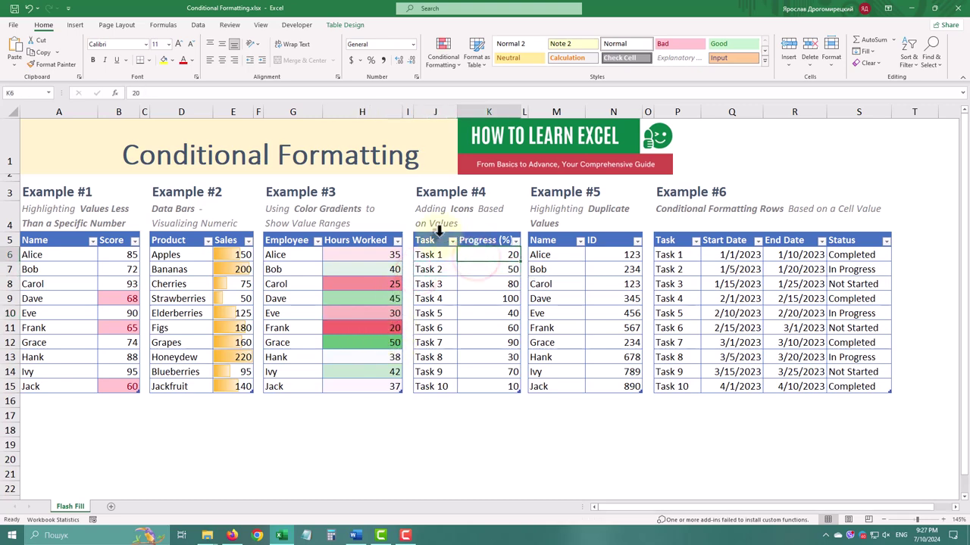
{"action": "left_click", "coordinate": [478, 232]}
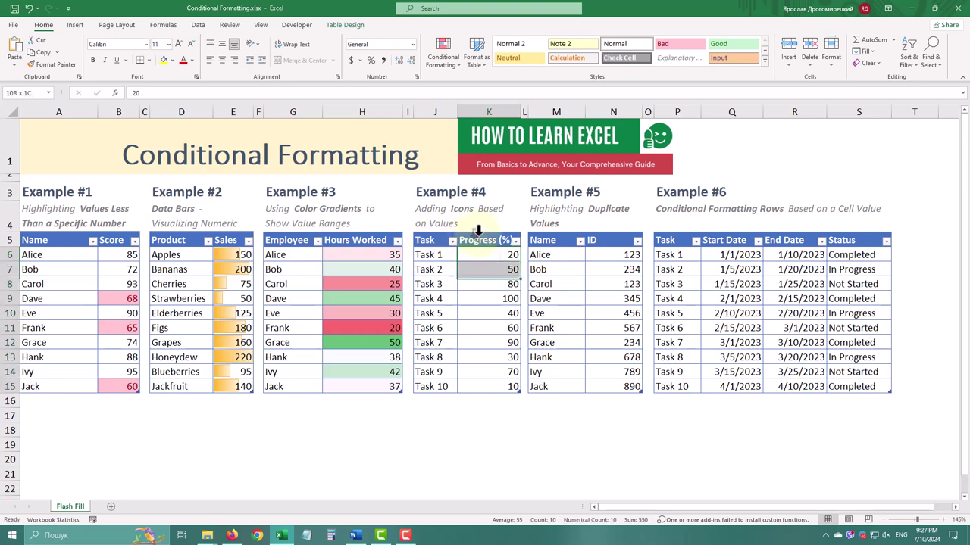
{"action": "left_click", "coordinate": [445, 58]}
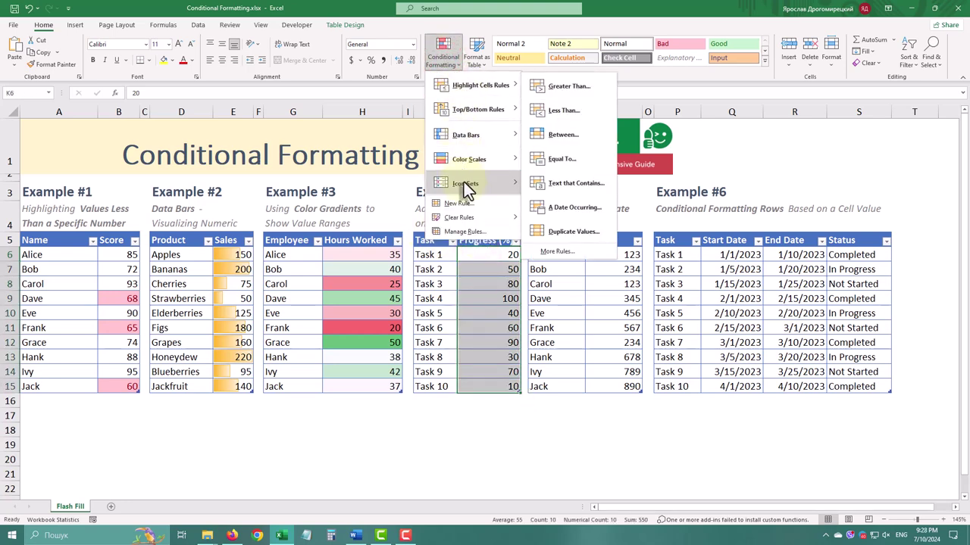
{"action": "mouse_move", "coordinate": [466, 190]}
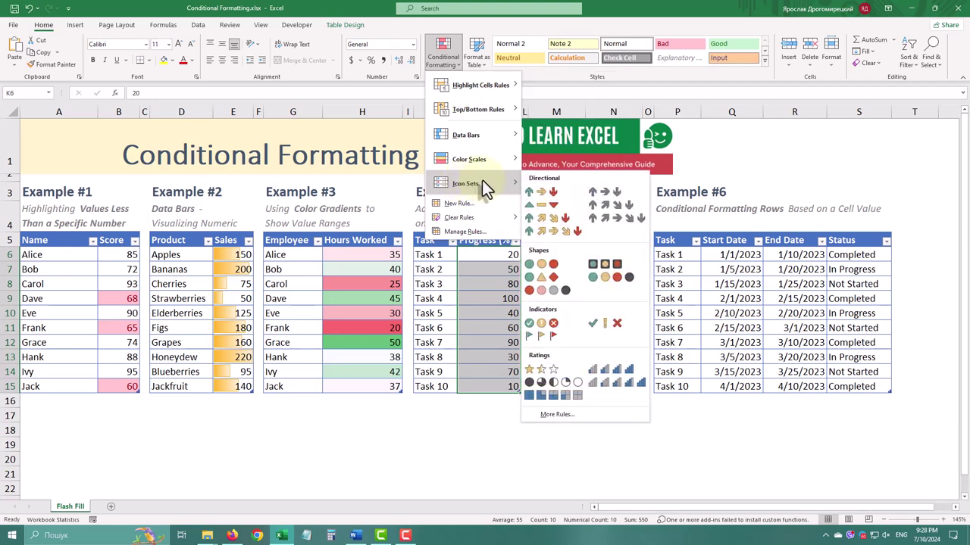
{"action": "left_click", "coordinate": [549, 279]}
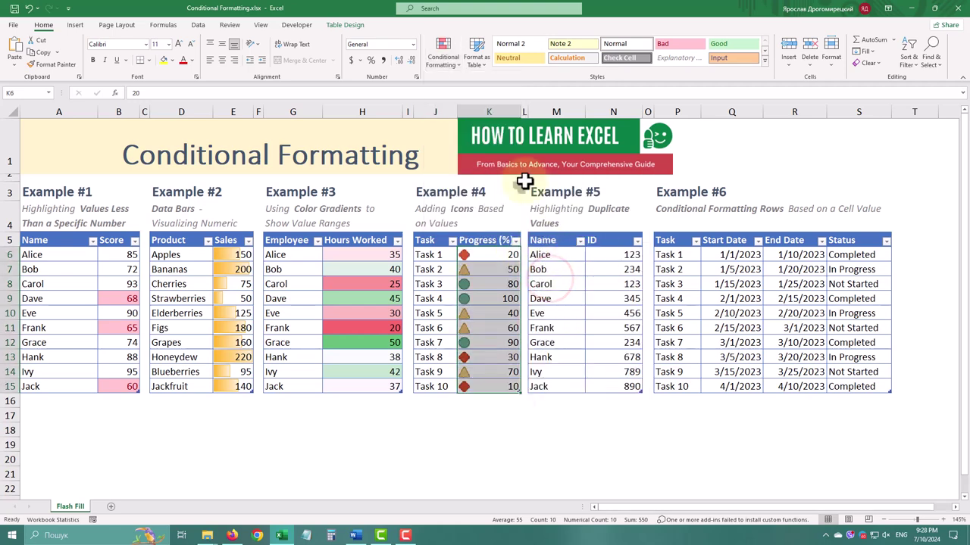
- Edit the Progress icon set rule to use Number thresholds of 60 and 40
{"action": "left_click", "coordinate": [443, 56]}
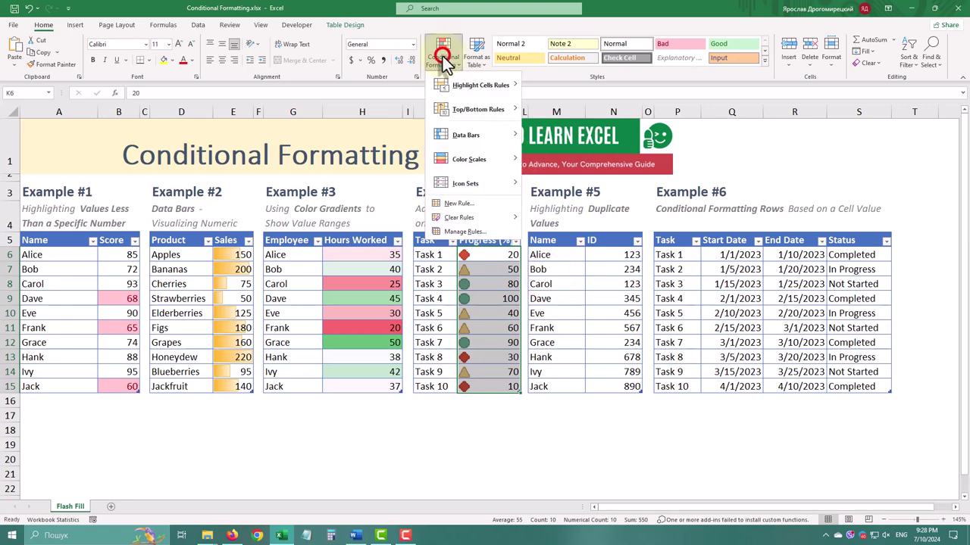
{"action": "left_click", "coordinate": [469, 231]}
{"action": "double_click", "coordinate": [84, 408]}
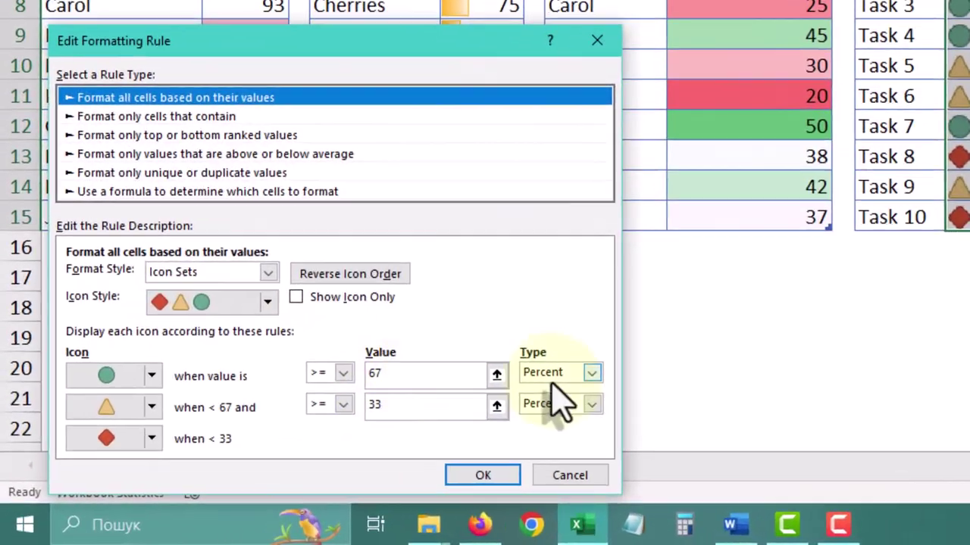
{"action": "left_click", "coordinate": [566, 378]}
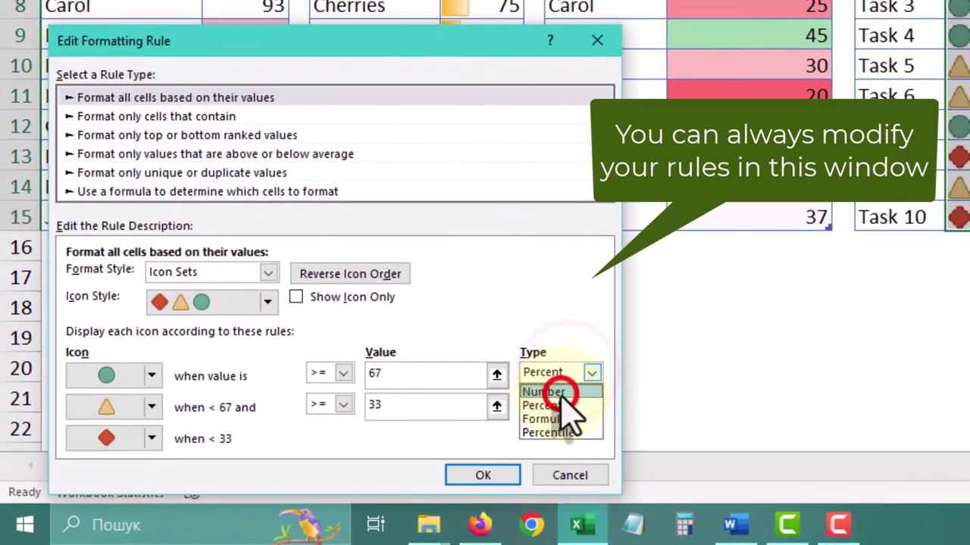
{"action": "left_click", "coordinate": [564, 391]}
{"action": "left_click", "coordinate": [561, 404]}
{"action": "left_click", "coordinate": [567, 422]}
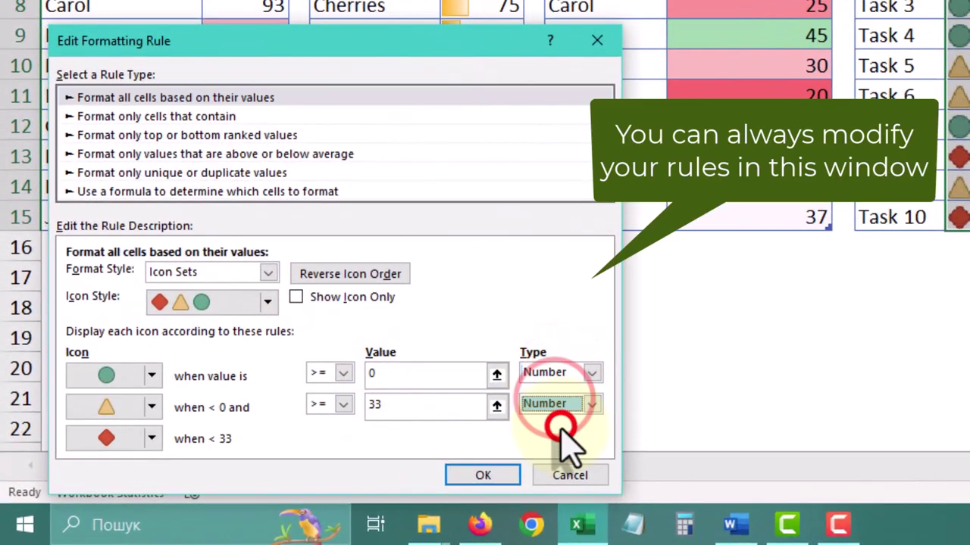
{"action": "left_click", "coordinate": [409, 376]}
{"action": "type", "text": "6"}
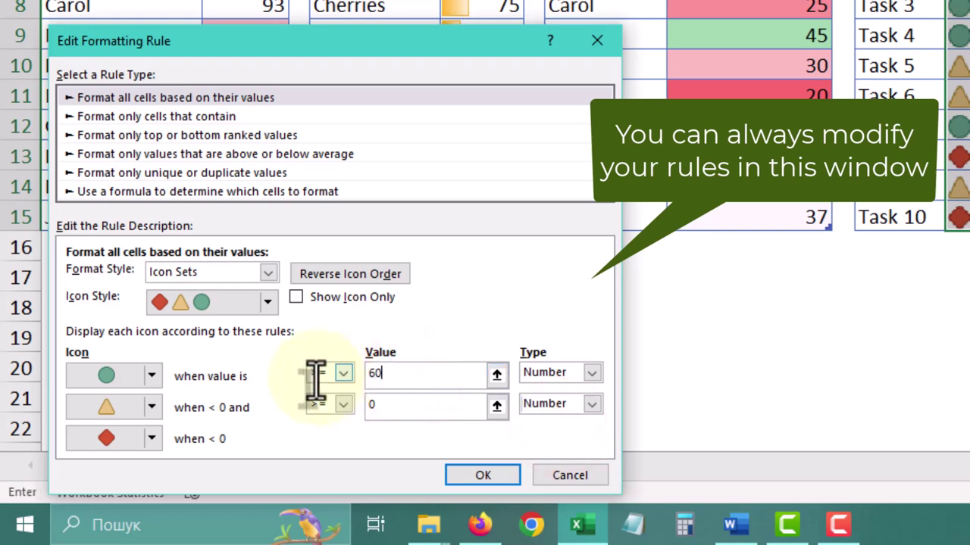
{"action": "left_click", "coordinate": [426, 405]}
{"action": "key", "text": "BackSpace"}
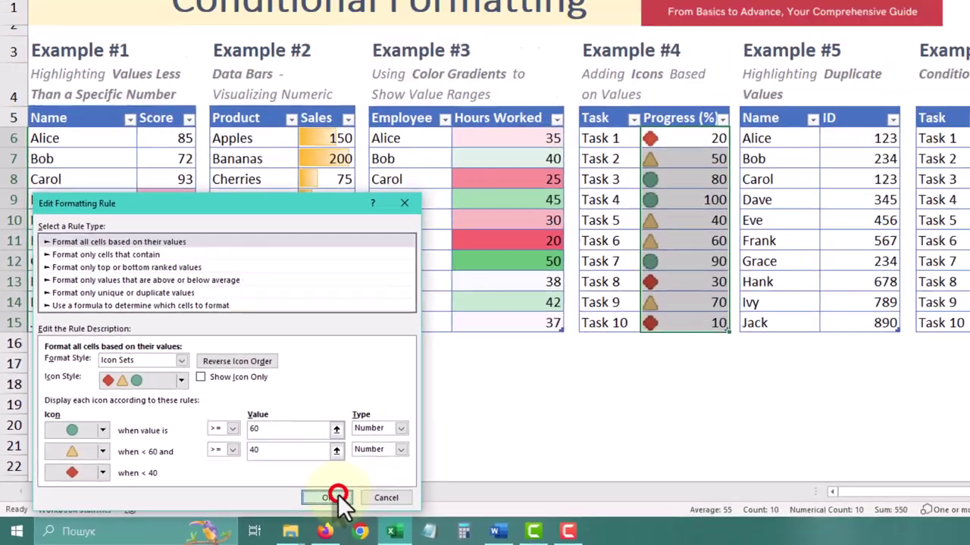
{"action": "left_click", "coordinate": [485, 475]}
- Highlight duplicate IDs (123, 234) in N6:N15 with light red fill and dark red text
{"action": "left_click", "coordinate": [211, 483]}
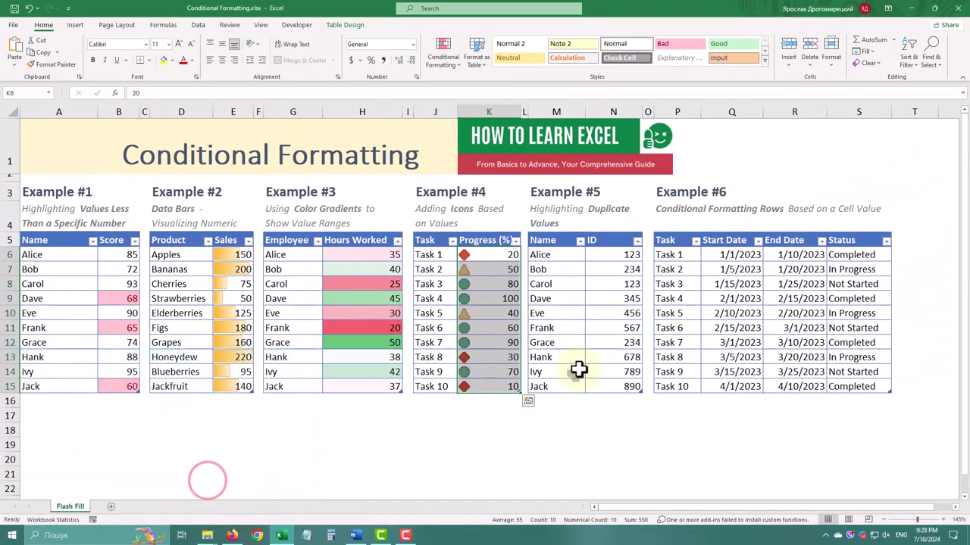
{"action": "left_click", "coordinate": [603, 341]}
{"action": "left_click", "coordinate": [610, 235]}
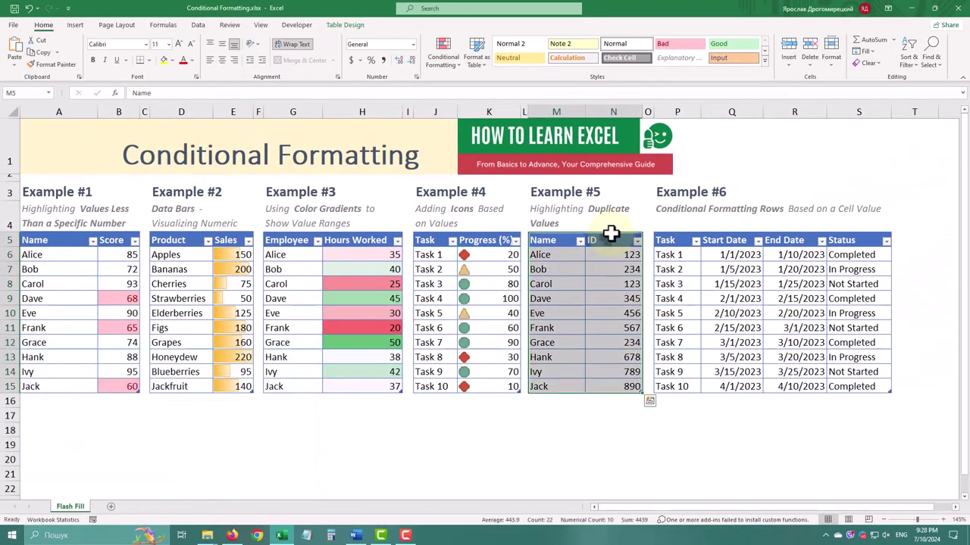
{"action": "left_click", "coordinate": [443, 51]}
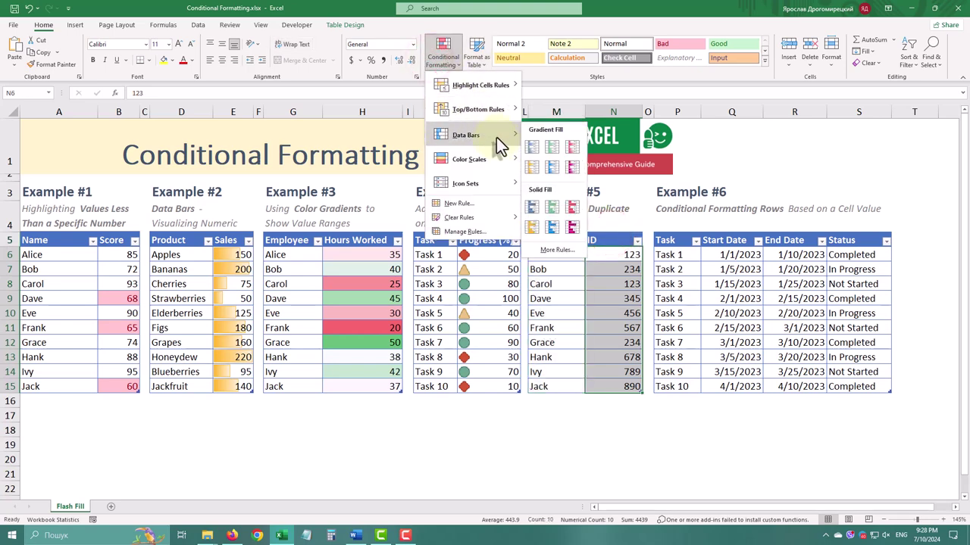
{"action": "mouse_move", "coordinate": [490, 163]}
{"action": "mouse_move", "coordinate": [488, 193]}
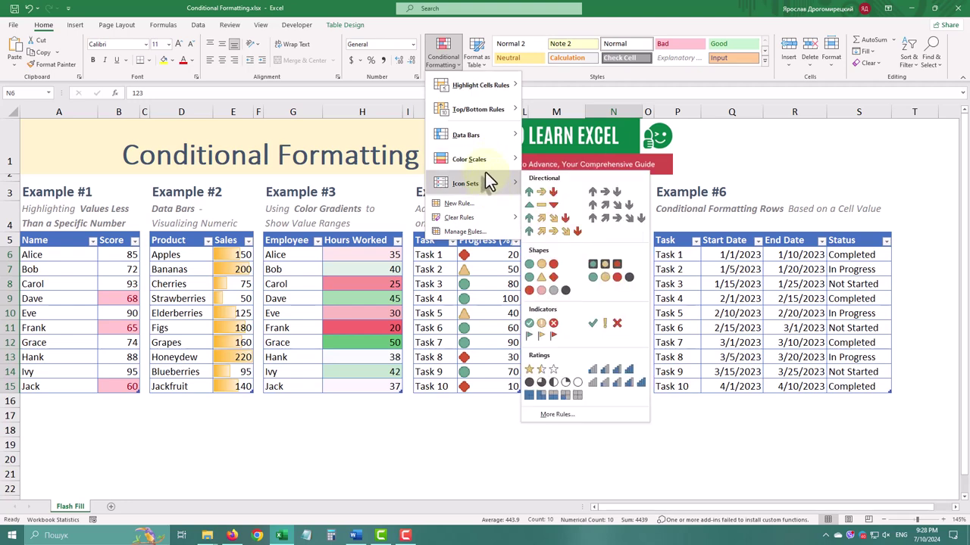
{"action": "mouse_move", "coordinate": [485, 82]}
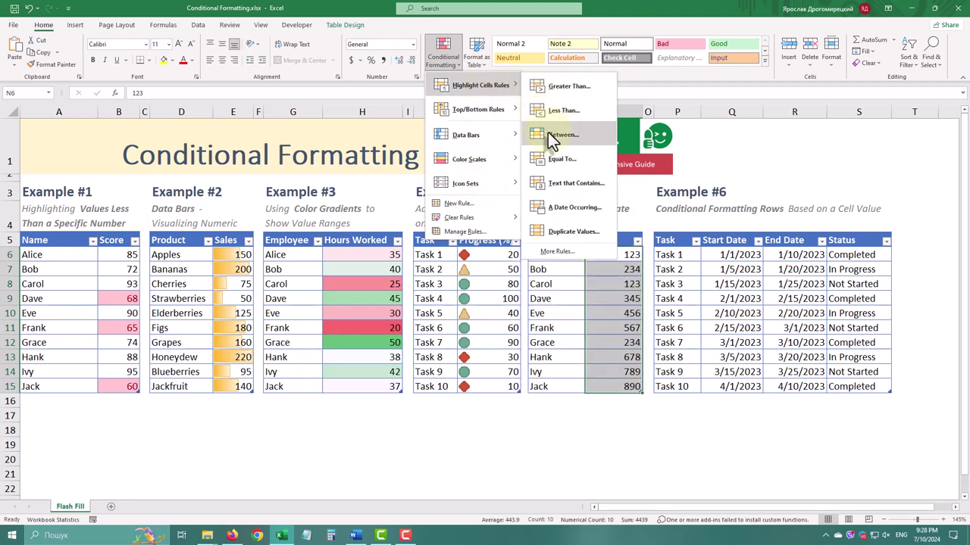
{"action": "left_click", "coordinate": [569, 232]}
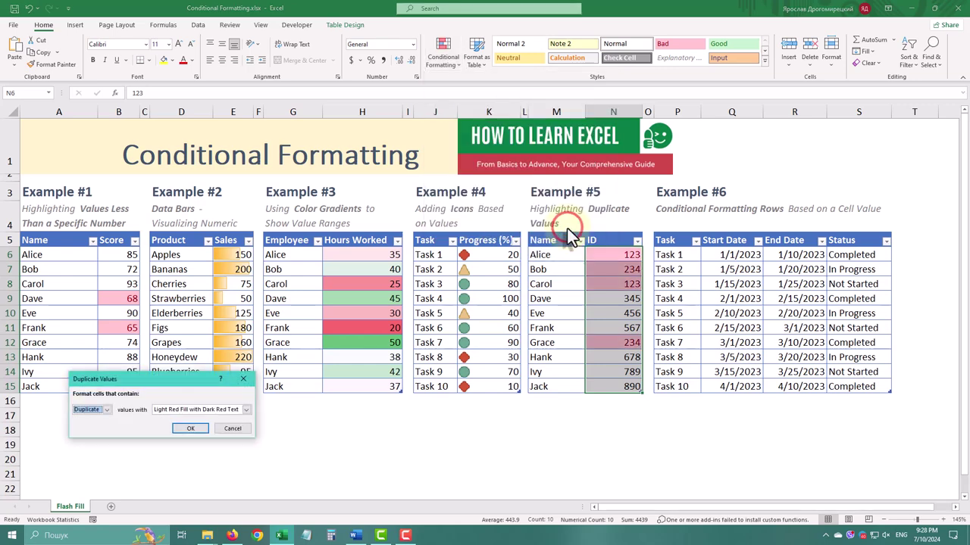
{"action": "left_click", "coordinate": [190, 429]}
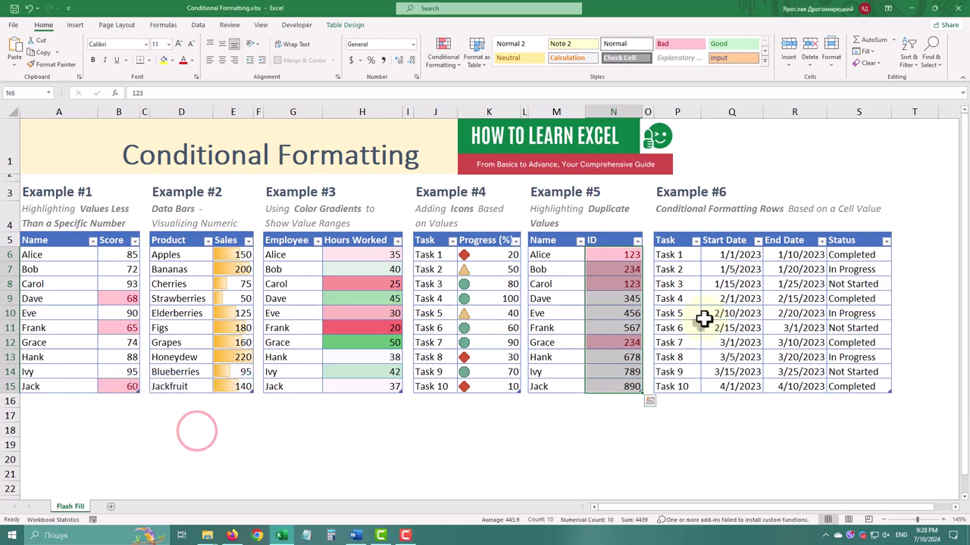
{"action": "left_click", "coordinate": [805, 285]}
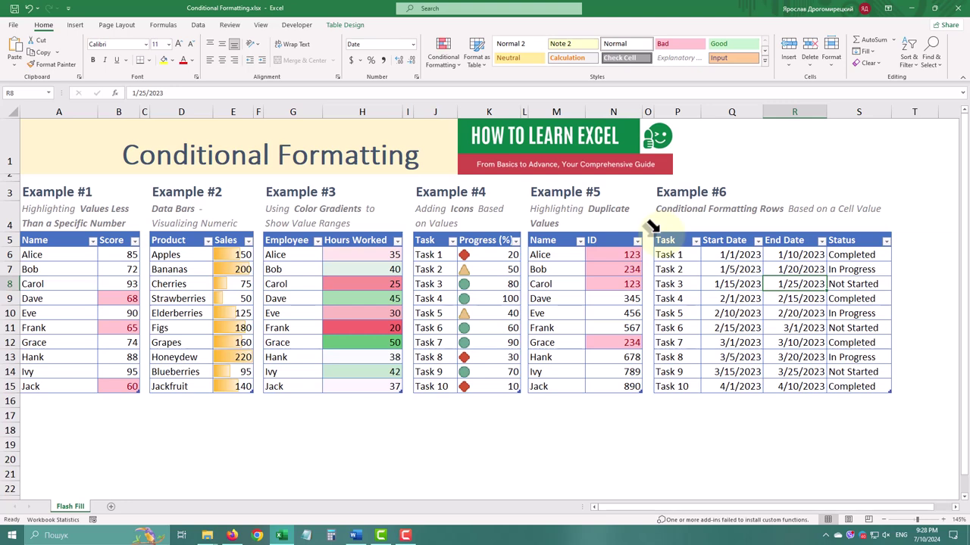
- Select the Example #6 task table body and begin a New Rule for it
{"action": "left_click", "coordinate": [649, 226]}
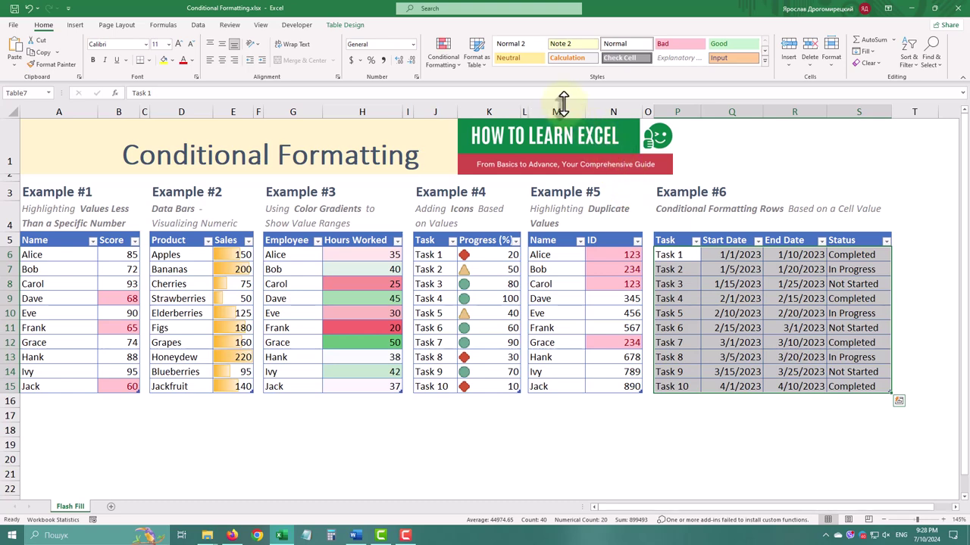
{"action": "left_click", "coordinate": [446, 66]}
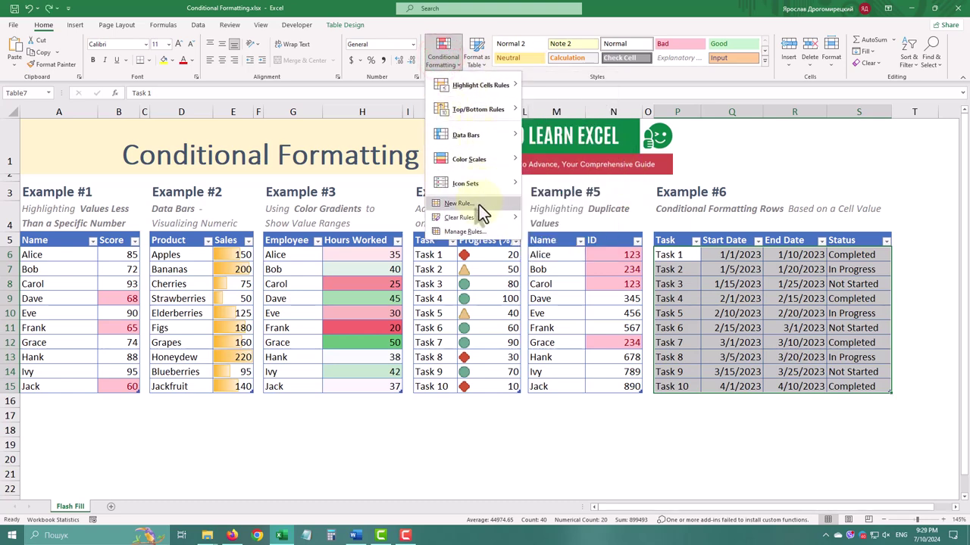
{"action": "left_click", "coordinate": [477, 203]}
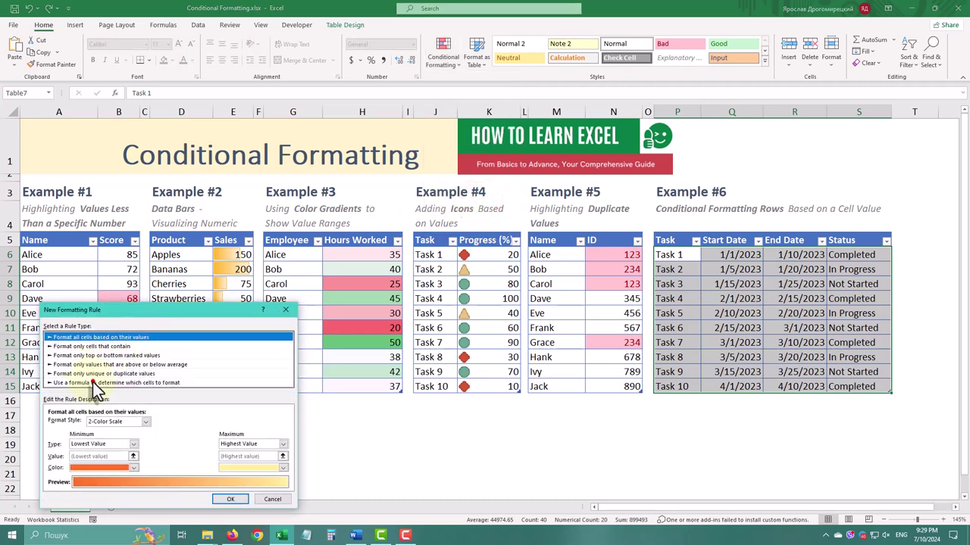
- Create the formula rule =$S6="Completed" with a green fill for Example #6 rows
{"action": "left_click", "coordinate": [93, 382]}
{"action": "left_click", "coordinate": [111, 425]}
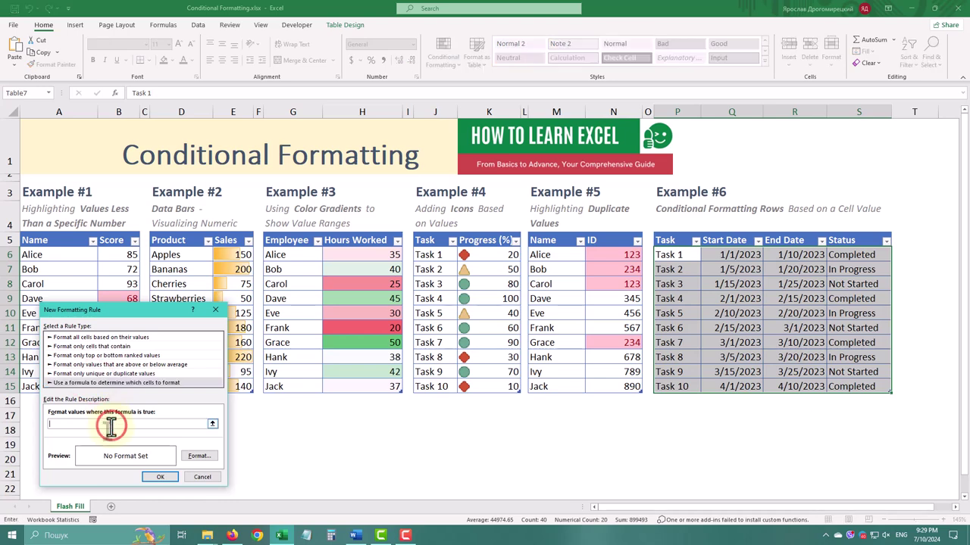
{"action": "left_click", "coordinate": [841, 256]}
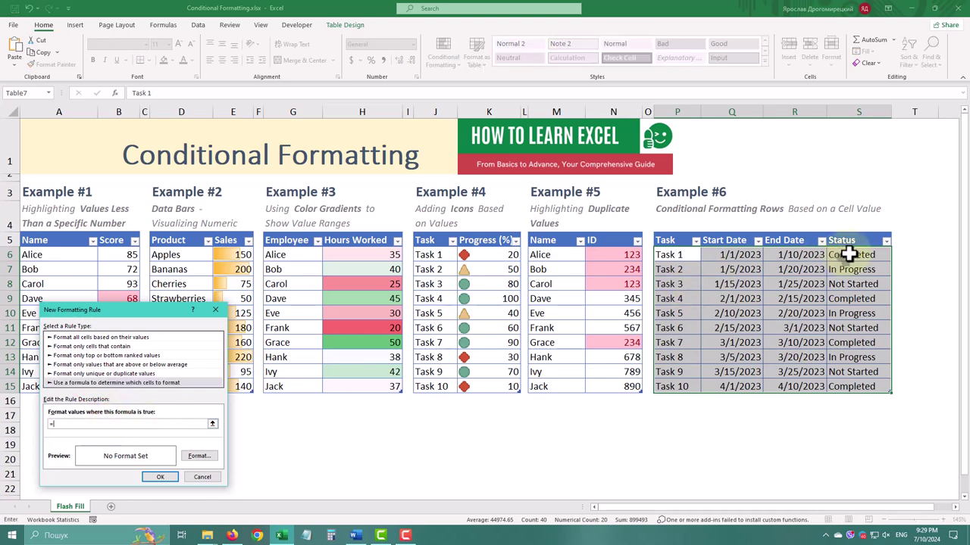
{"action": "key", "text": "F4"}
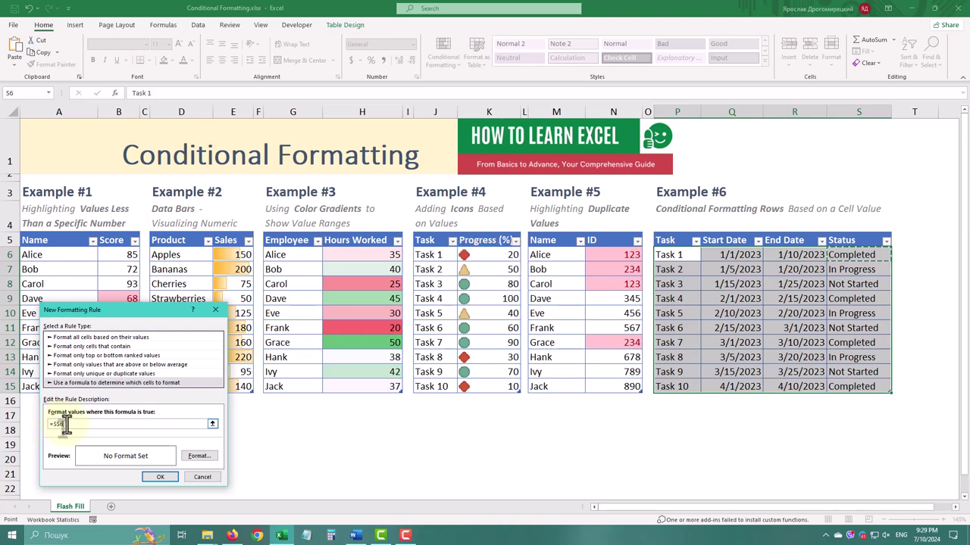
{"action": "left_click", "coordinate": [199, 456]}
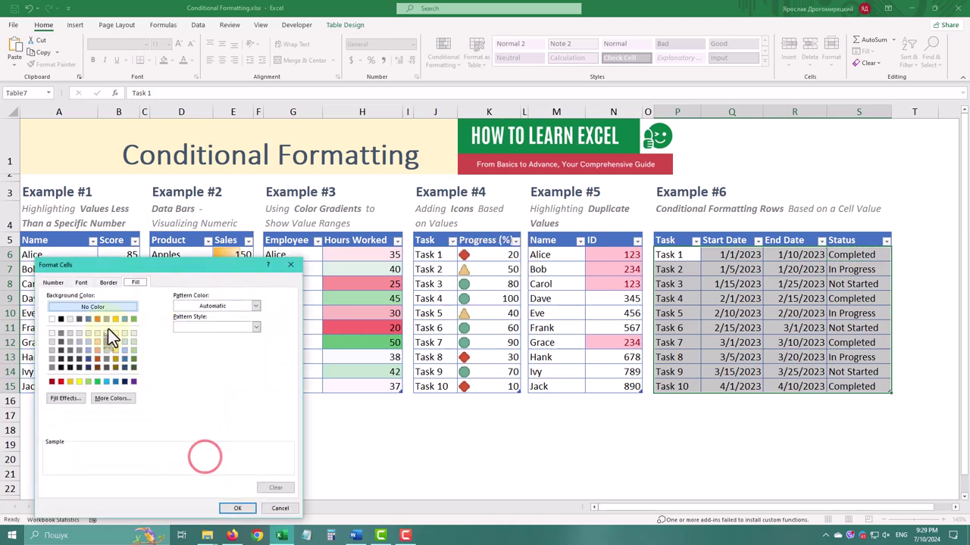
{"action": "left_click", "coordinate": [237, 508]}
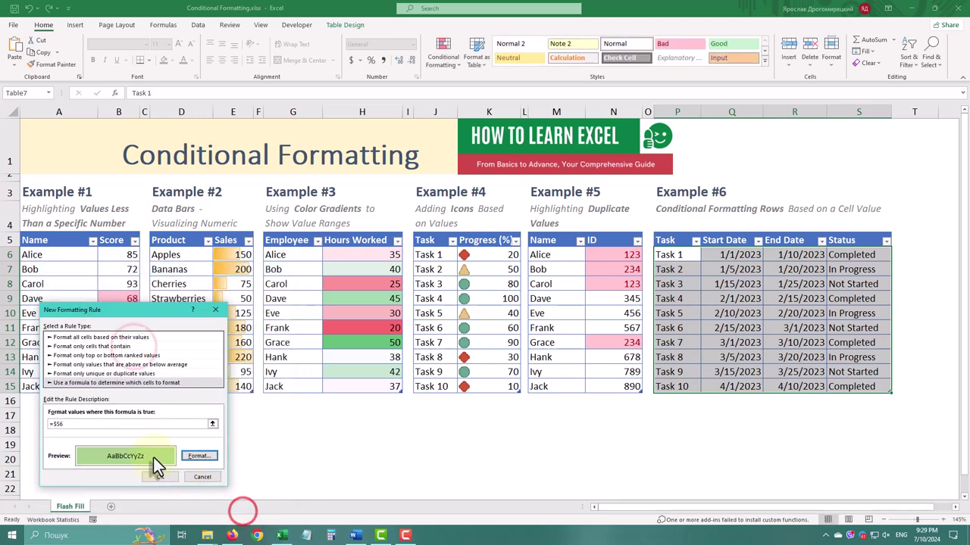
{"action": "left_click", "coordinate": [126, 424]}
{"action": "type", "text": "\"Completed"}
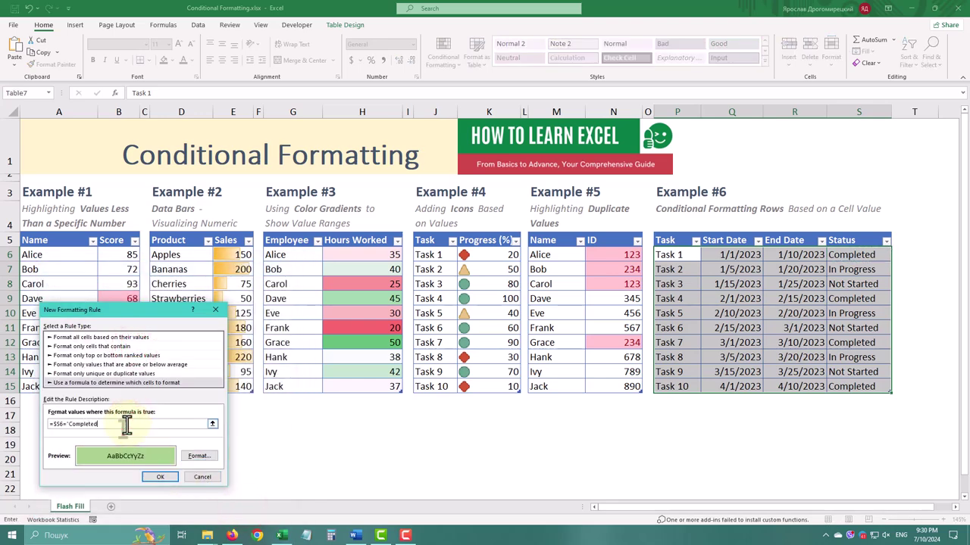
{"action": "left_click", "coordinate": [164, 477]}
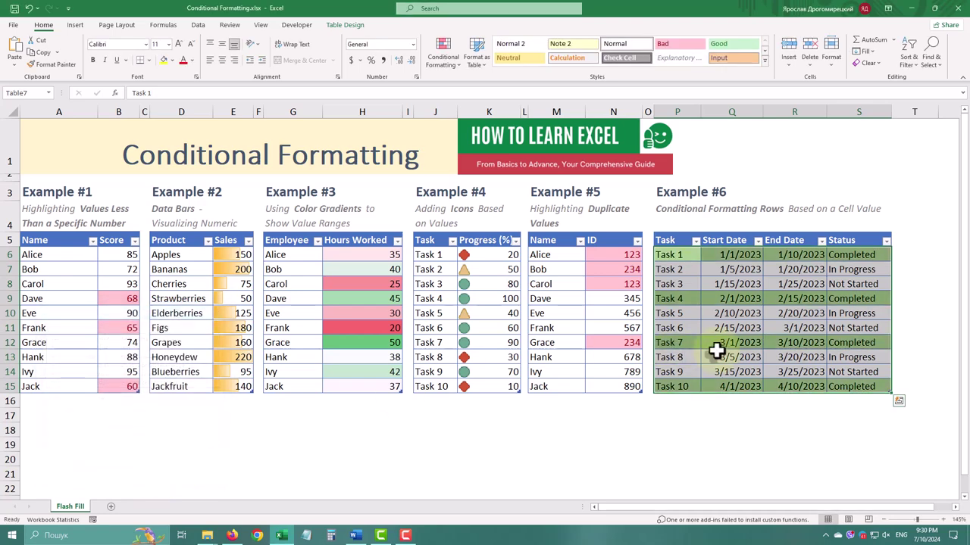
{"action": "left_click", "coordinate": [769, 322]}
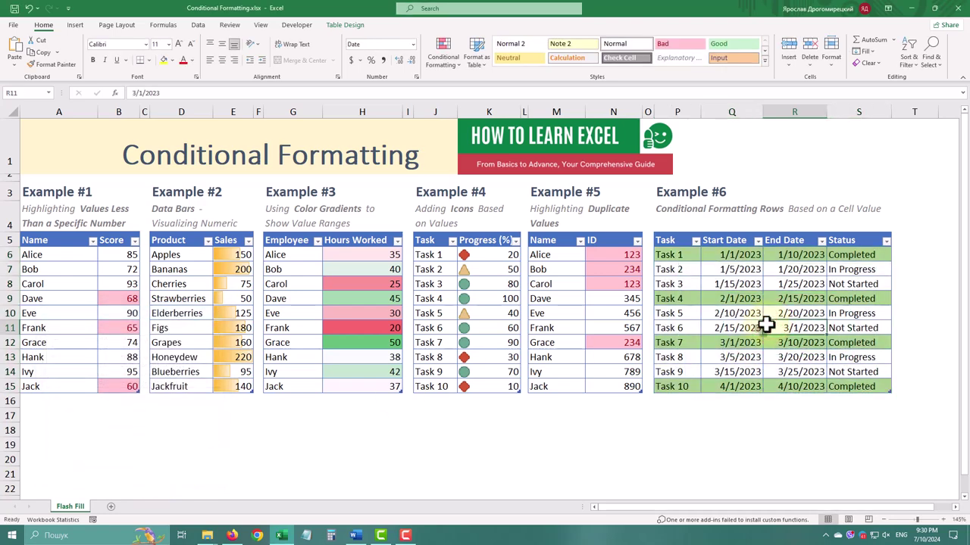